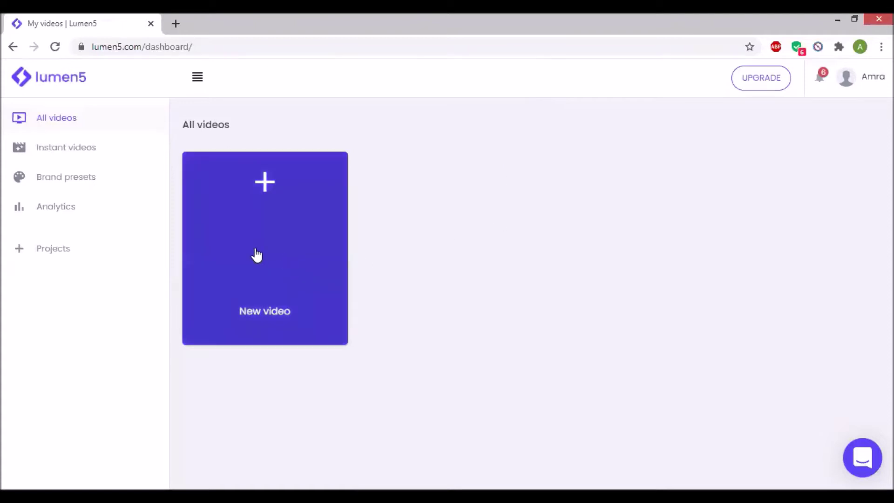
Step: Start a new video from the script text "Kako kreirati videozapis koristeći se alatom Lumen5?"
click(264, 221)
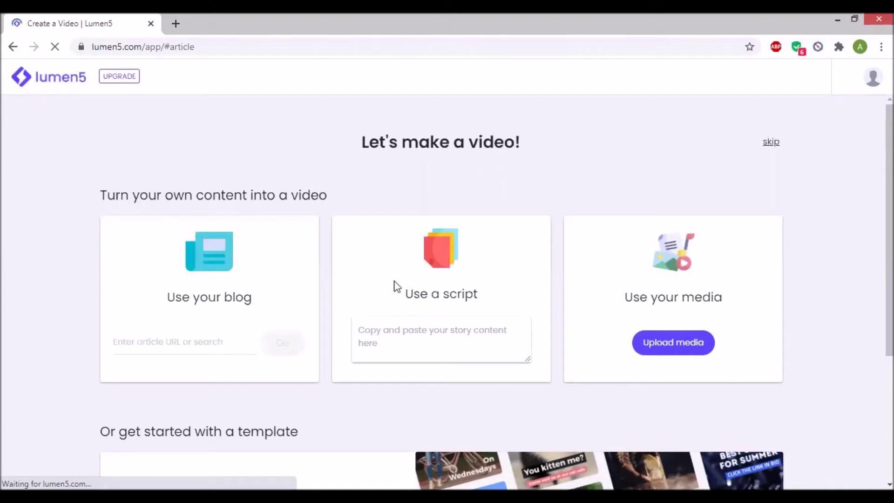
click(403, 356)
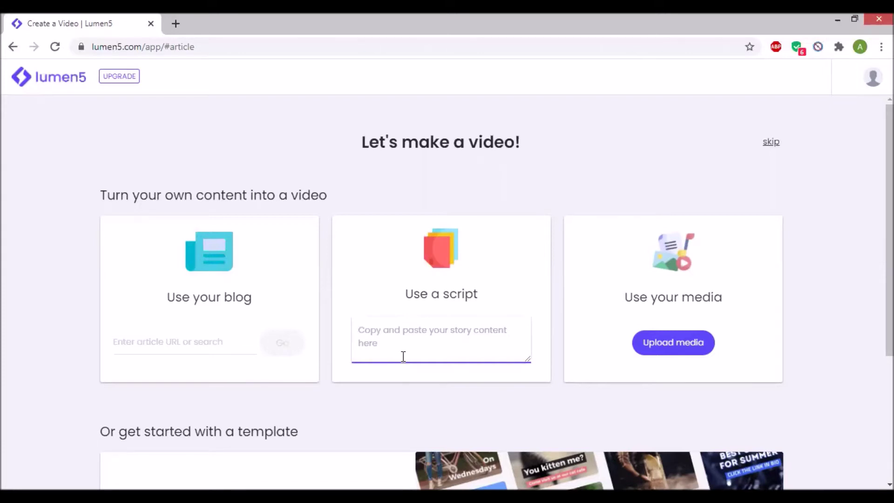
text(Kako kreira)
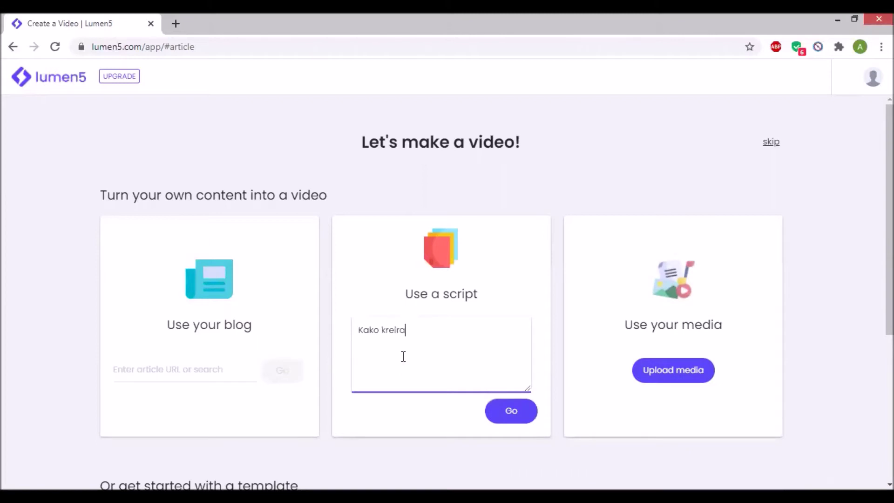
text(ti videozapis koristeći se alatom Lumen5?)
click(502, 421)
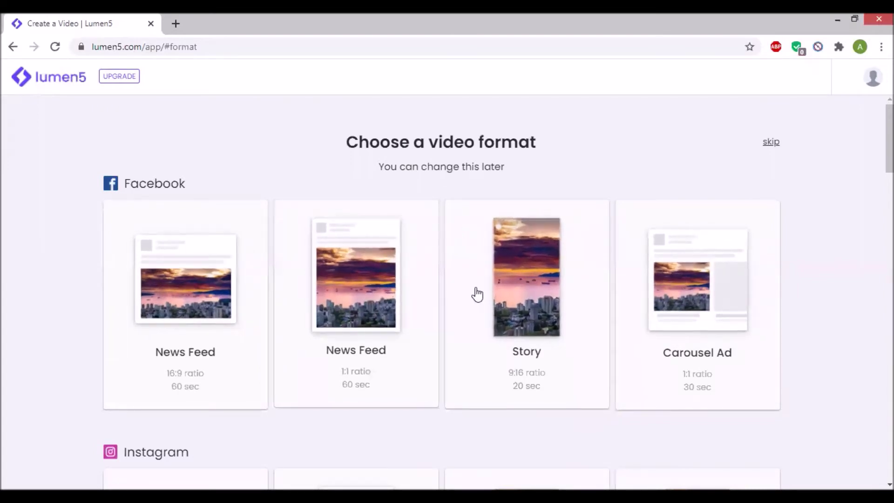
Step: Choose the custom Landscape format with 16:9 ratio and the Classic theme for the video
scroll(576, 408, down, 2)
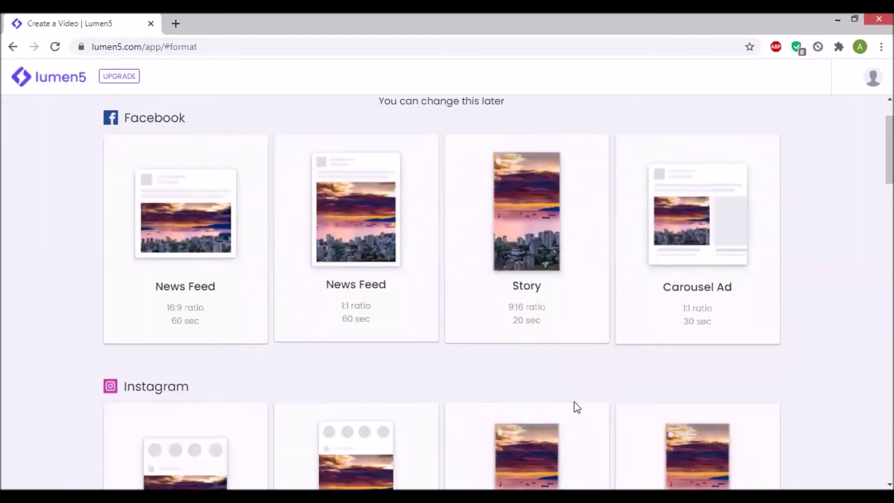
scroll(576, 407, down, 4)
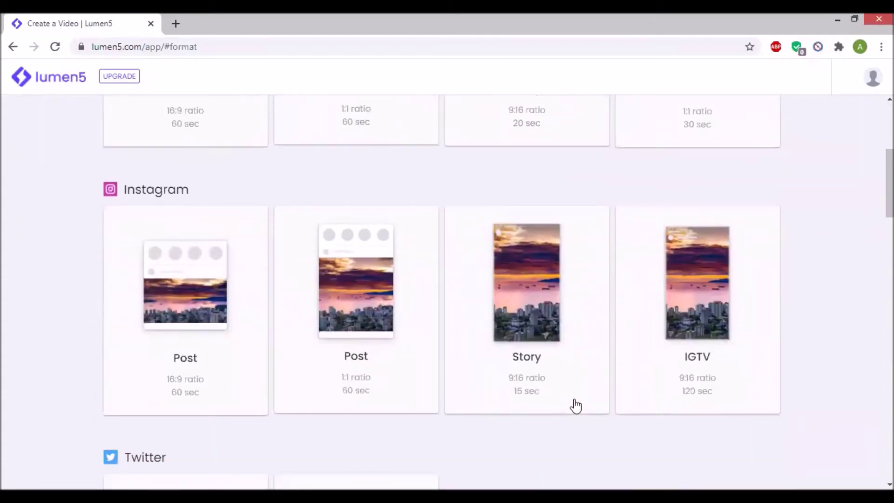
scroll(575, 407, down, 1)
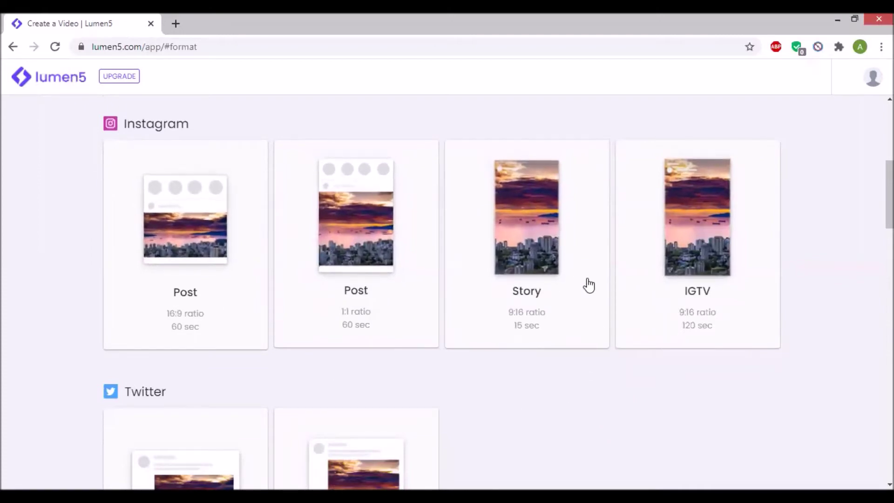
scroll(567, 321, down, 1)
scroll(568, 320, down, 2)
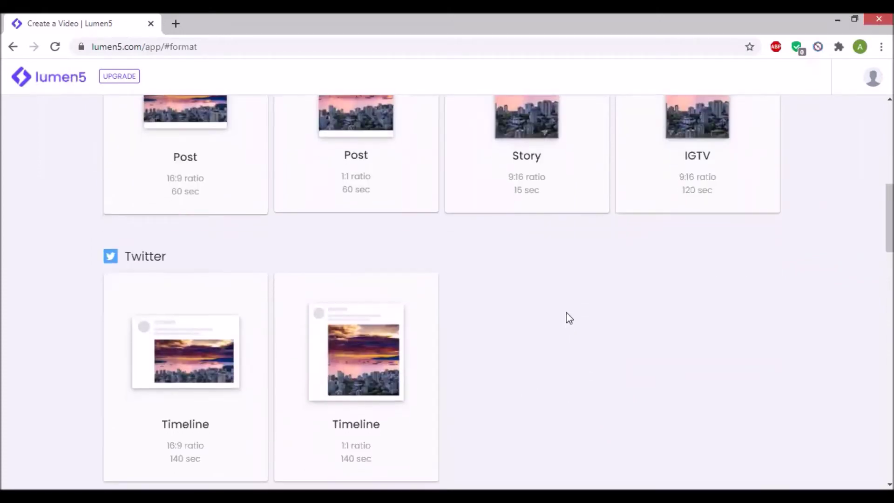
scroll(568, 317, down, 2)
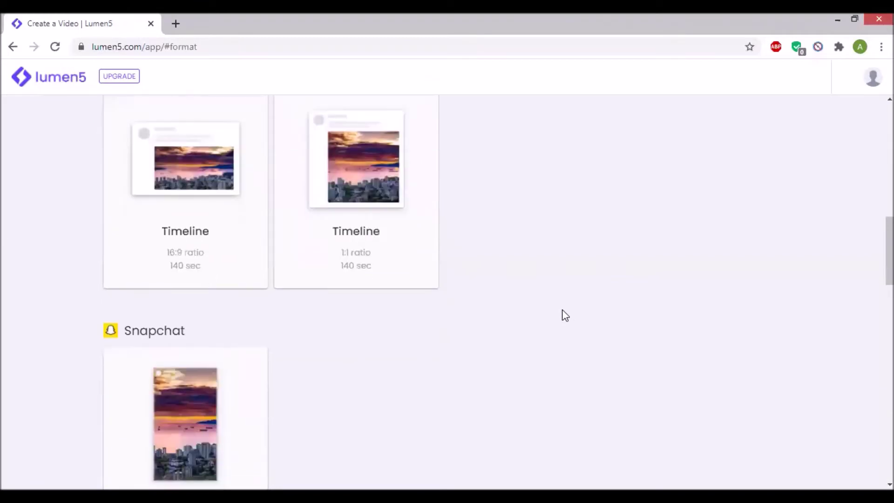
scroll(565, 315, down, 1)
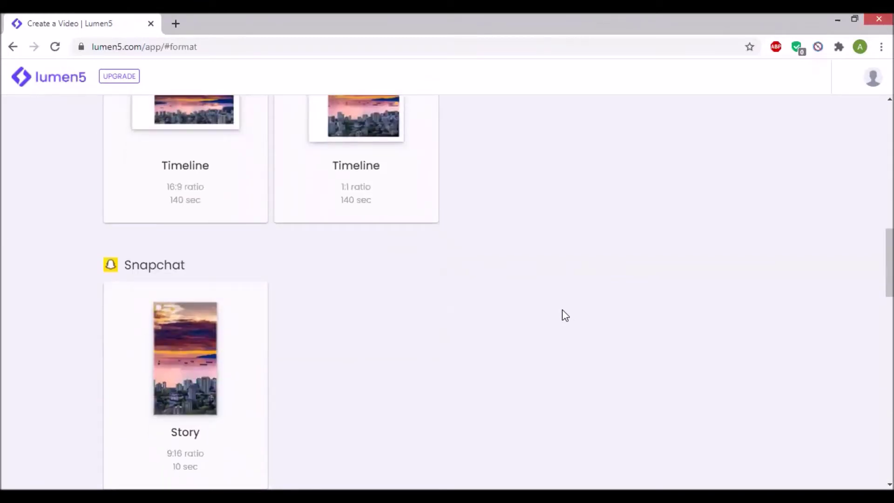
scroll(564, 316, down, 8)
scroll(562, 309, down, 7)
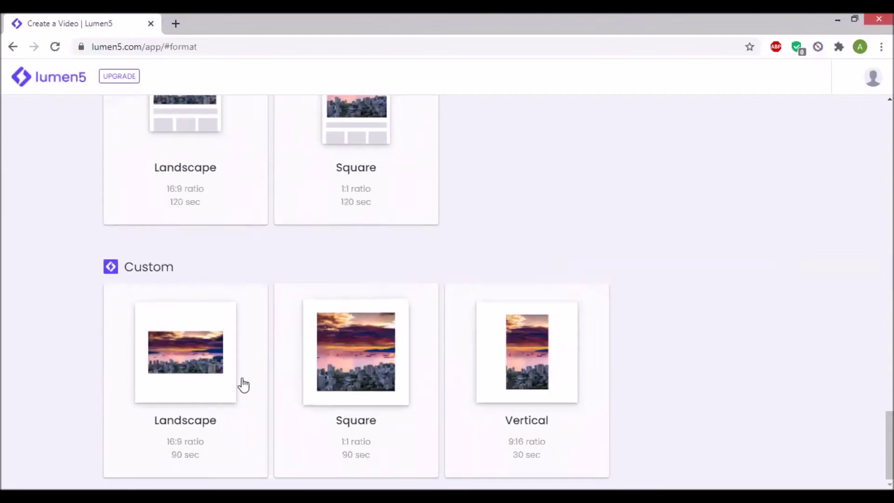
click(205, 354)
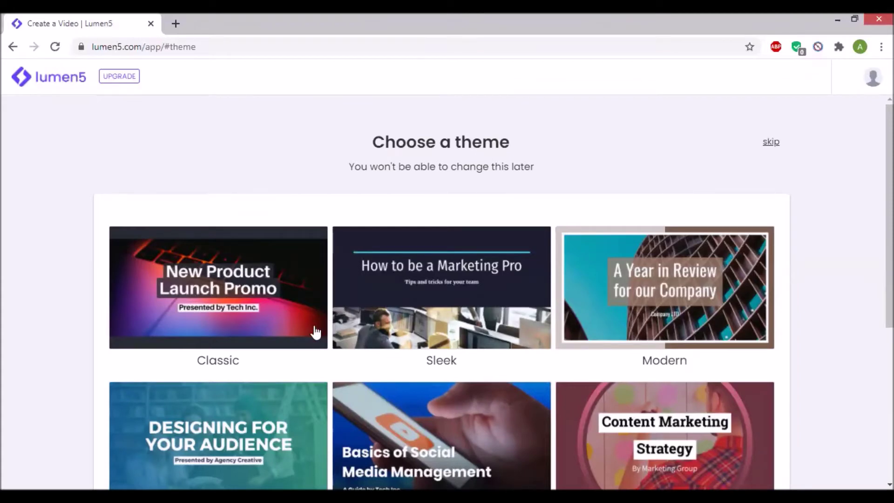
click(222, 301)
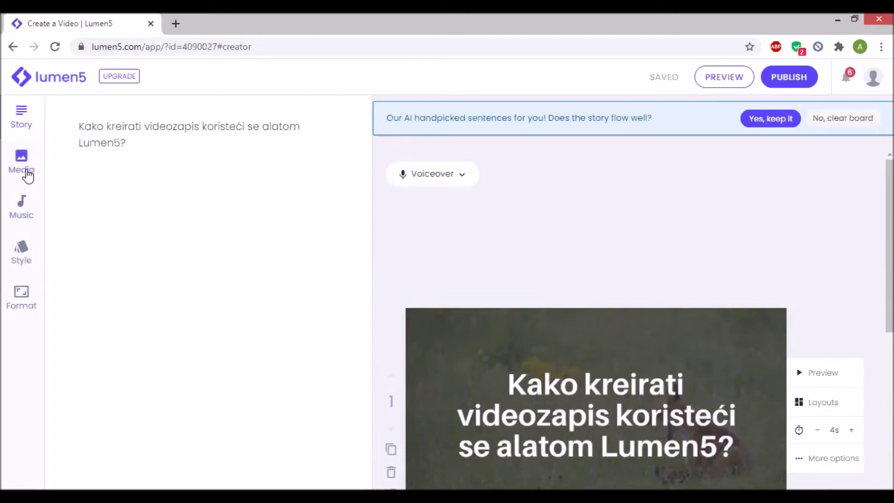
Step: Look through the GIFs and uploads, and search the media library for "video editing"
click(28, 176)
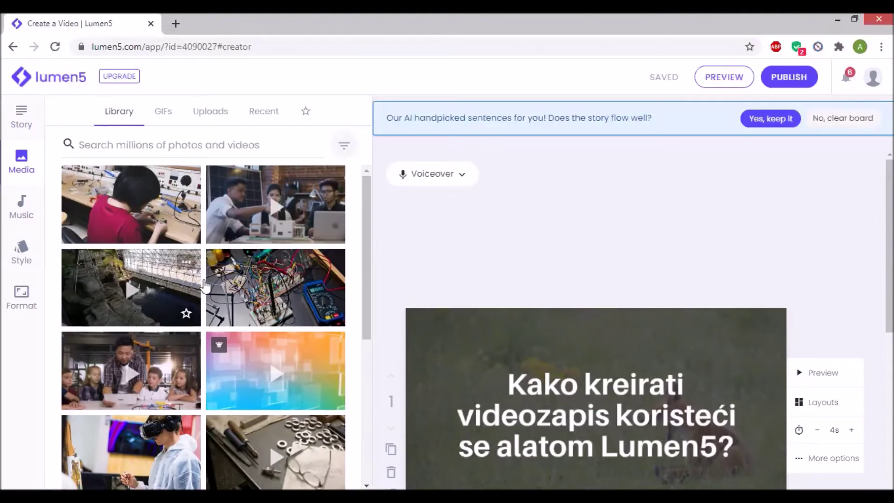
click(167, 117)
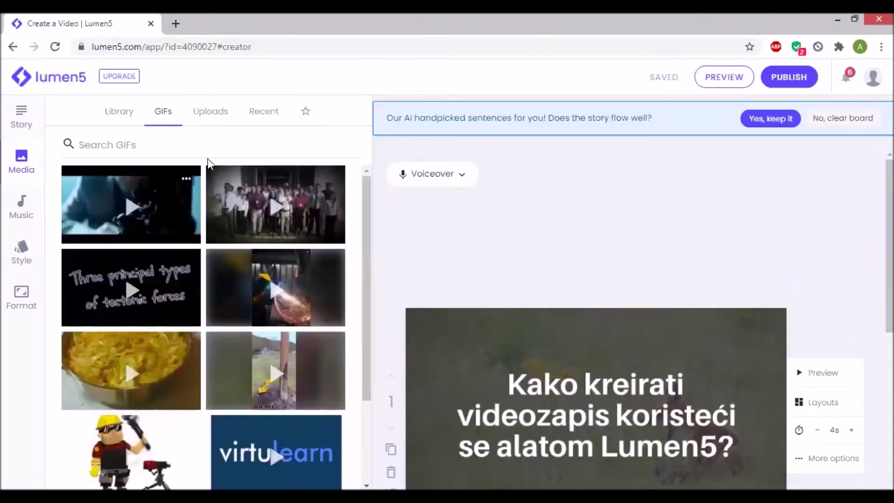
click(210, 112)
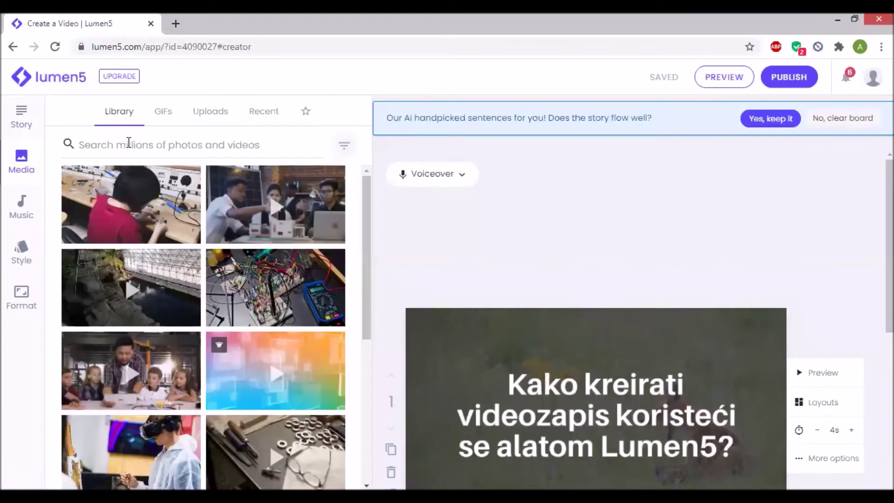
click(128, 145)
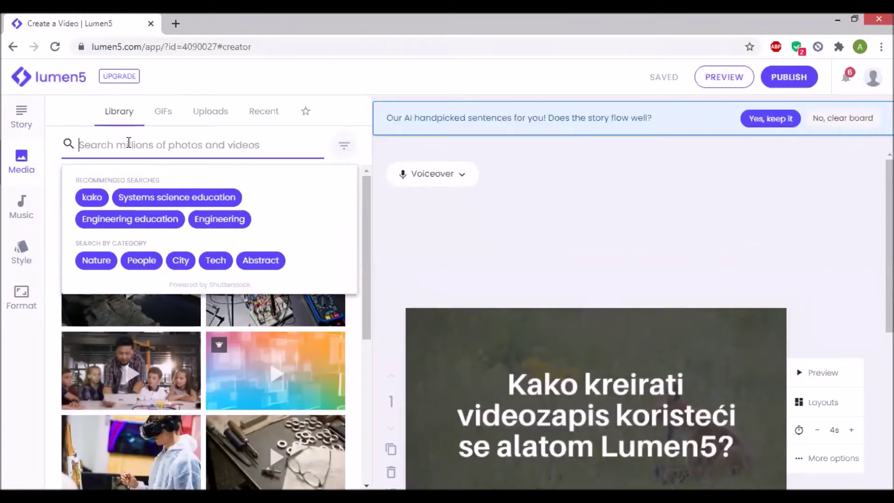
text(video)
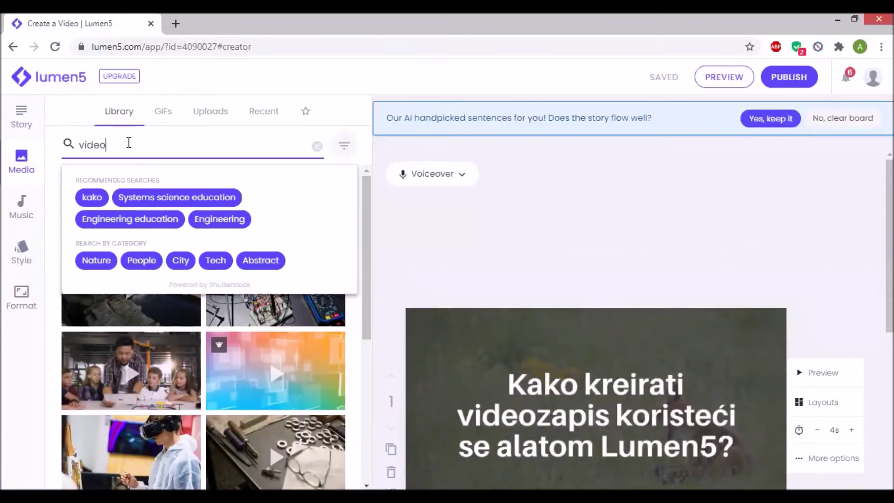
text( editing)
key(Return)
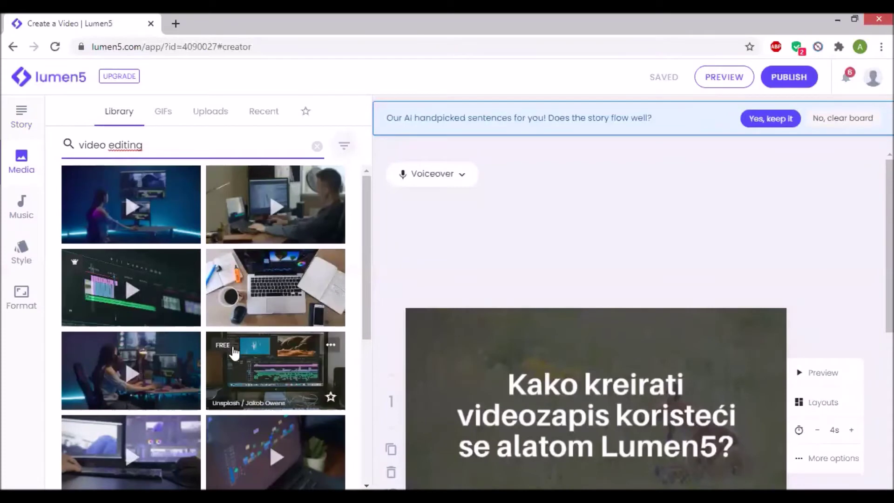
Step: Examine the music tracks, the style settings with their colour palettes, and the available video formats
click(28, 204)
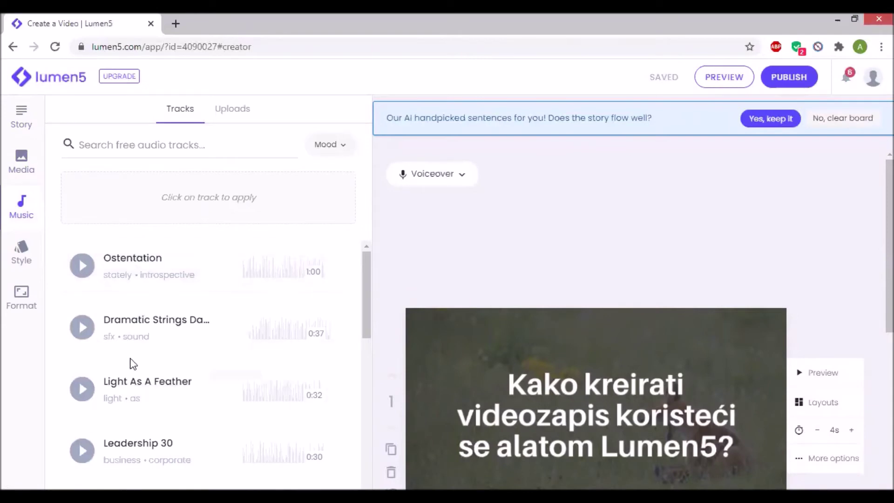
click(20, 254)
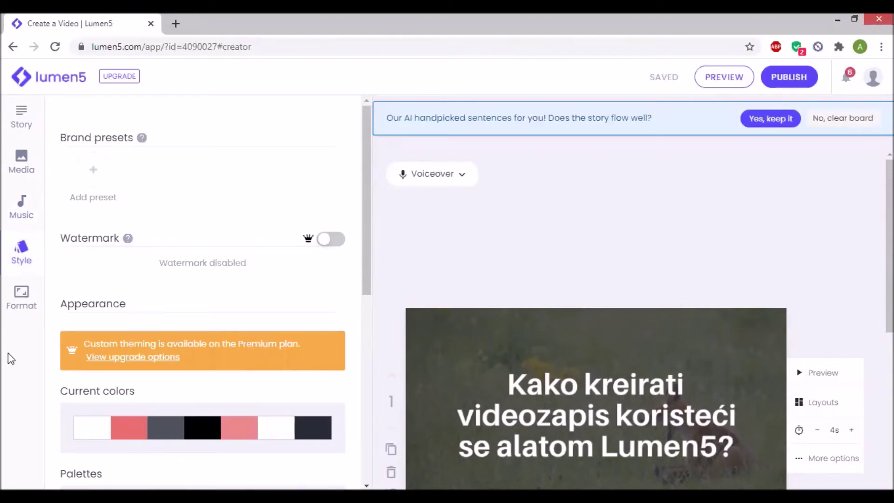
scroll(96, 358, down, 3)
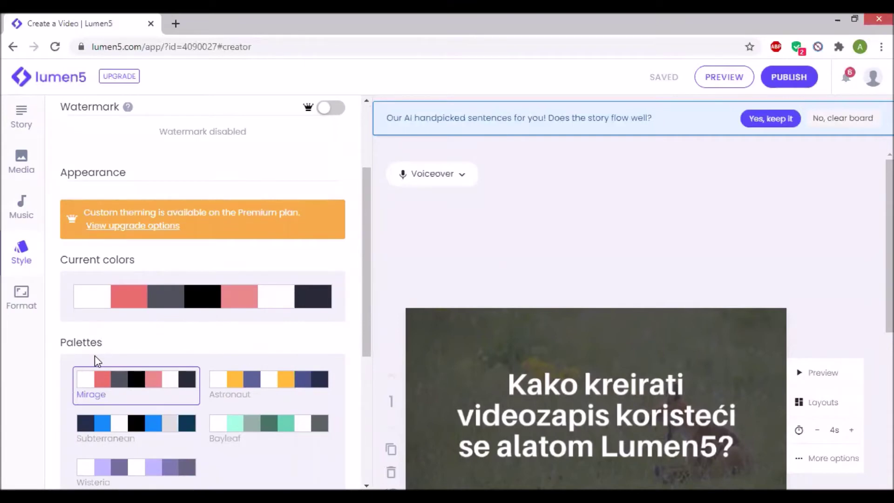
scroll(94, 356, down, 3)
scroll(104, 292, up, 6)
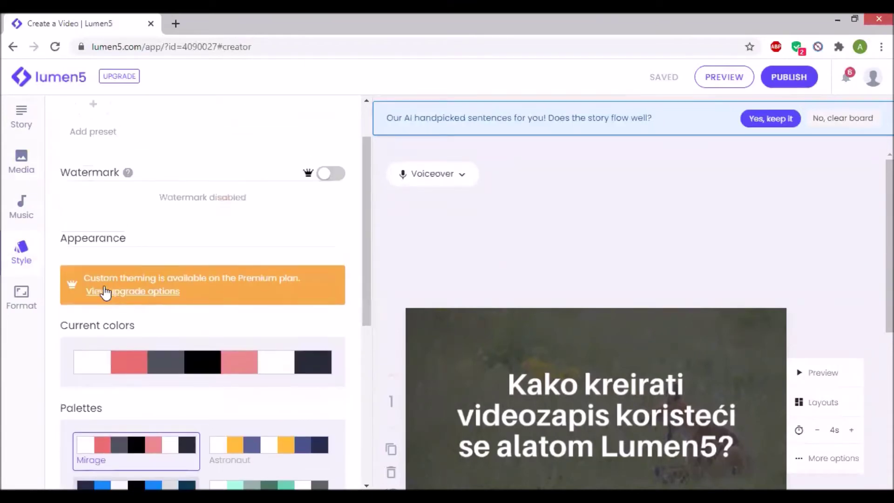
click(20, 294)
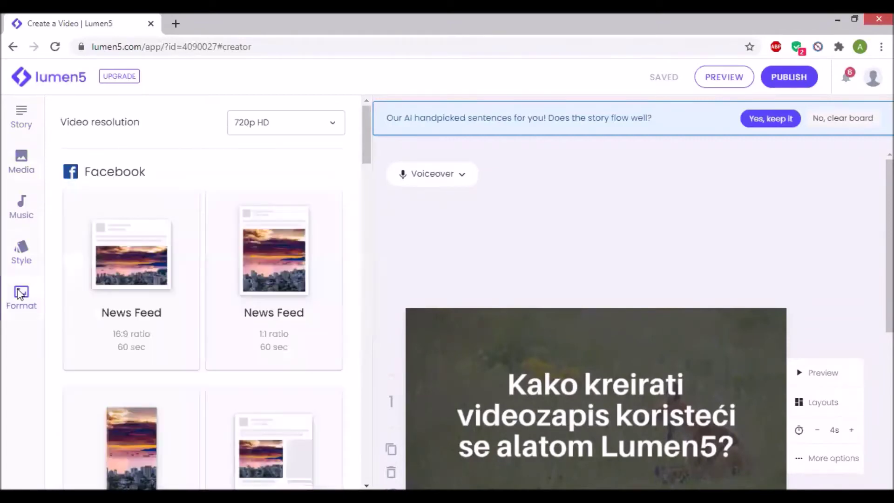
scroll(184, 290, down, 1)
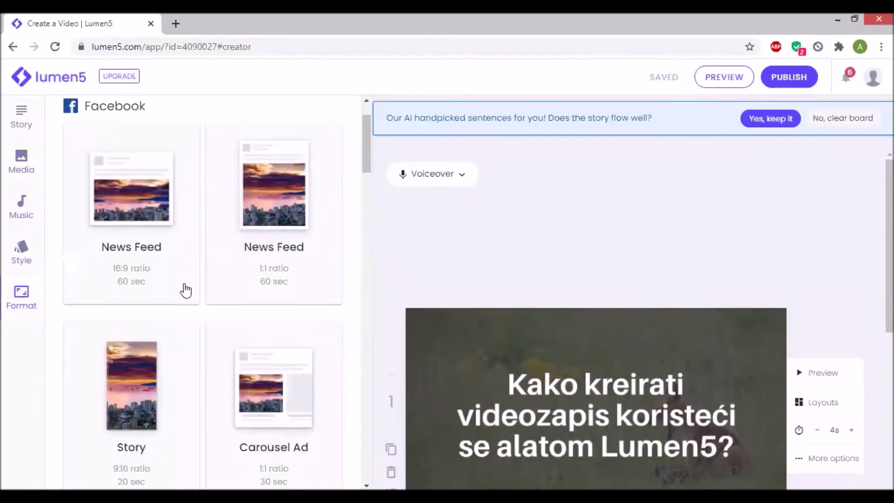
scroll(185, 323, down, 12)
scroll(186, 323, down, 4)
scroll(186, 324, up, 13)
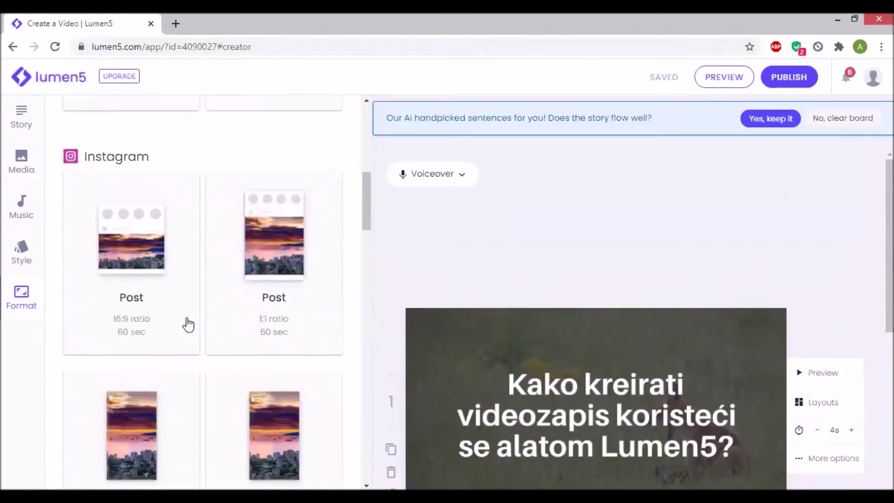
scroll(188, 325, up, 10)
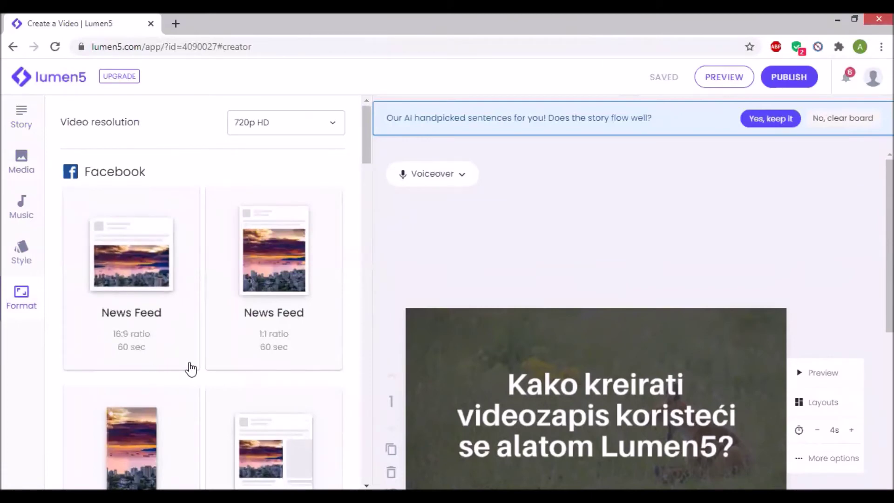
Step: Add a new blank scene directly after the title scene in the storyboard
scroll(647, 358, down, 3)
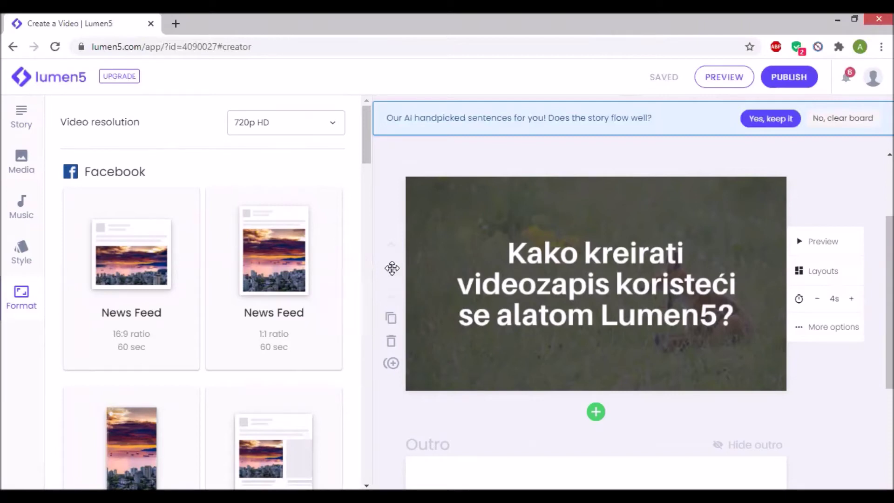
click(595, 411)
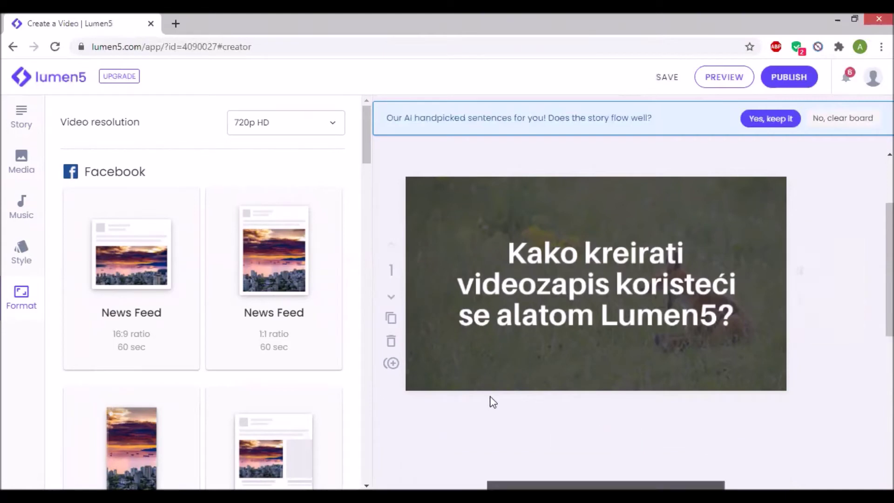
Step: Move the title scene down one position and return it to first place
scroll(381, 277, up, 3)
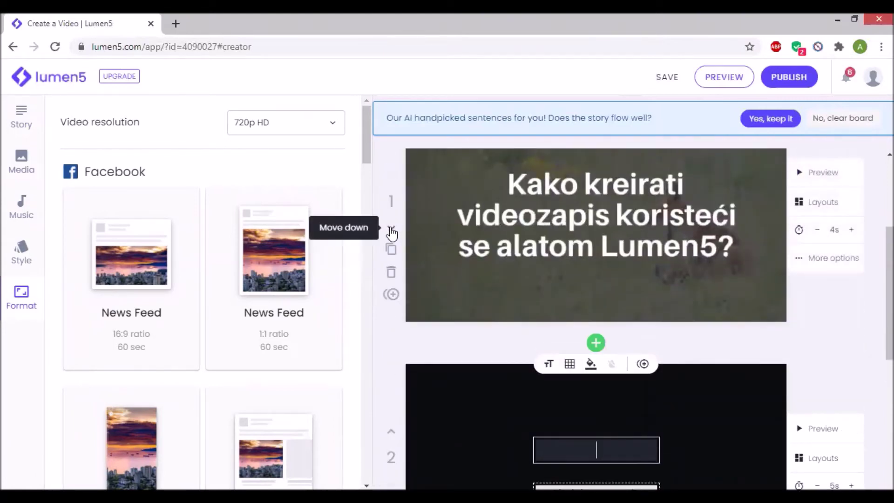
click(391, 229)
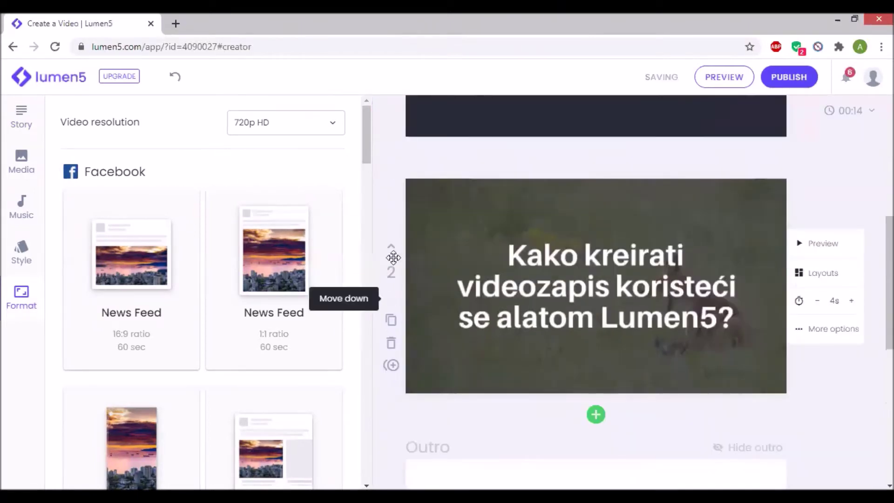
click(391, 247)
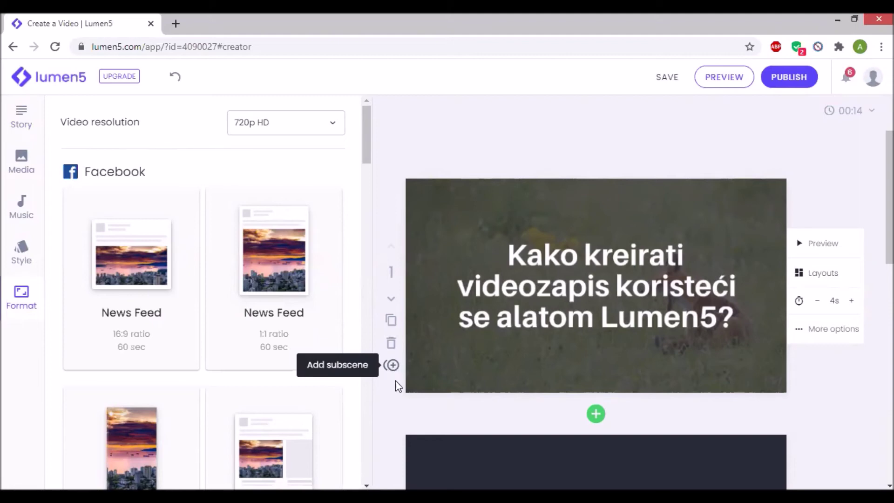
Step: Add a subscene to the title scene with the text "Koji format videozapisa koristiti?"
click(391, 365)
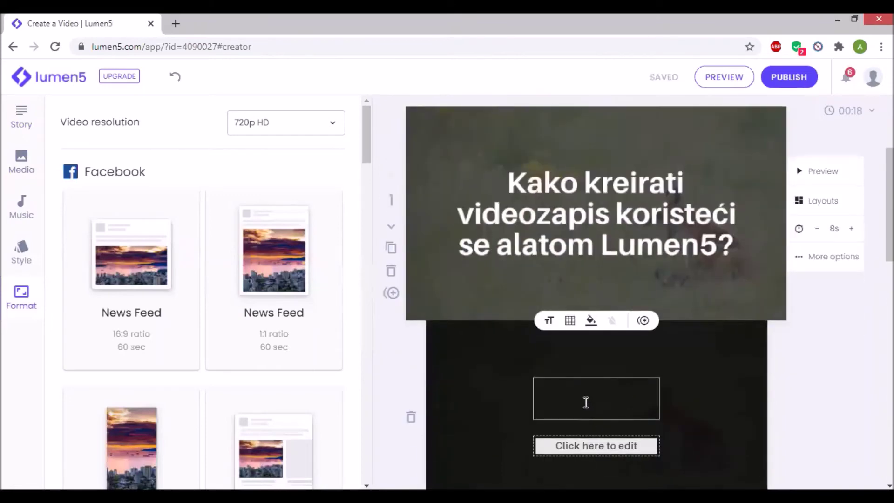
text(Koji format )
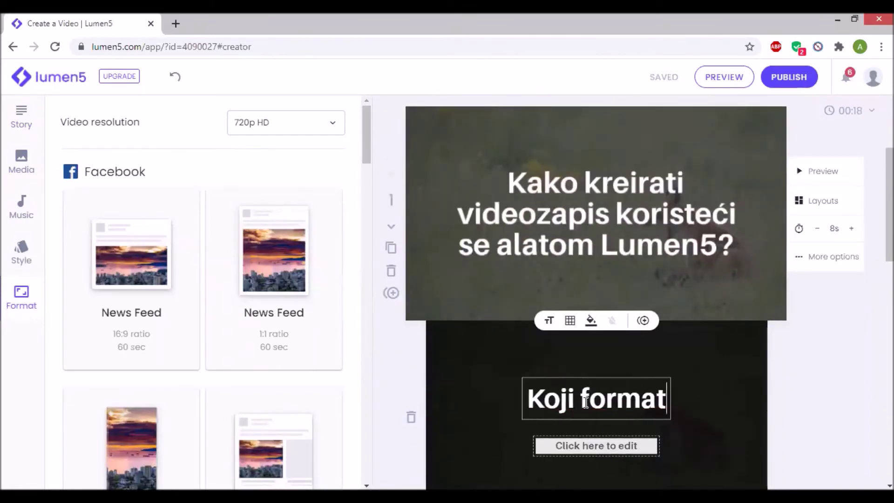
text(videozapisa)
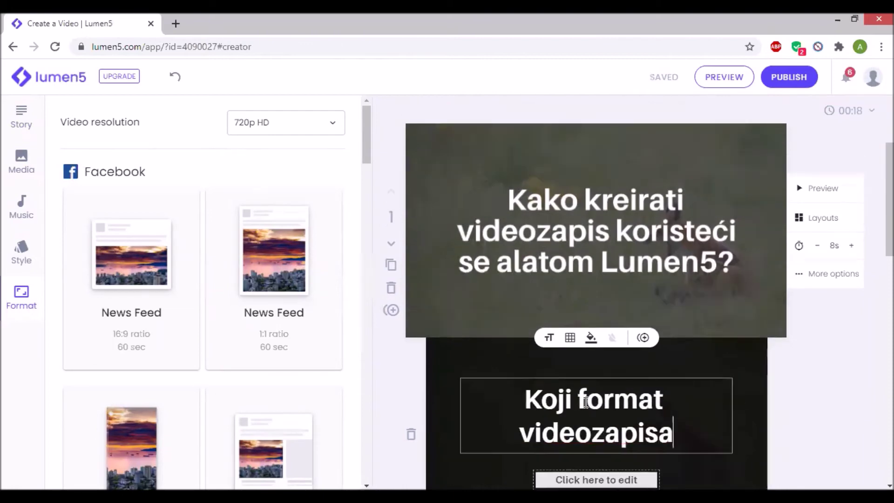
text( koristiti*)
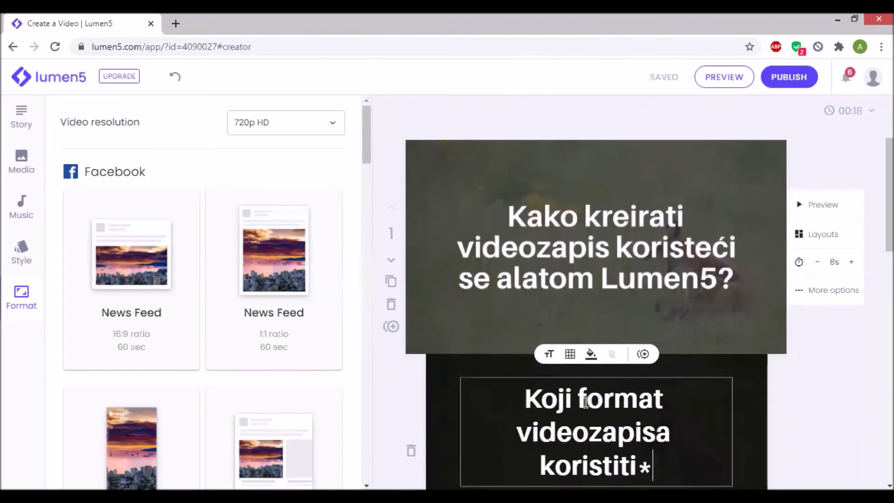
key(BackSpace)
text(?)
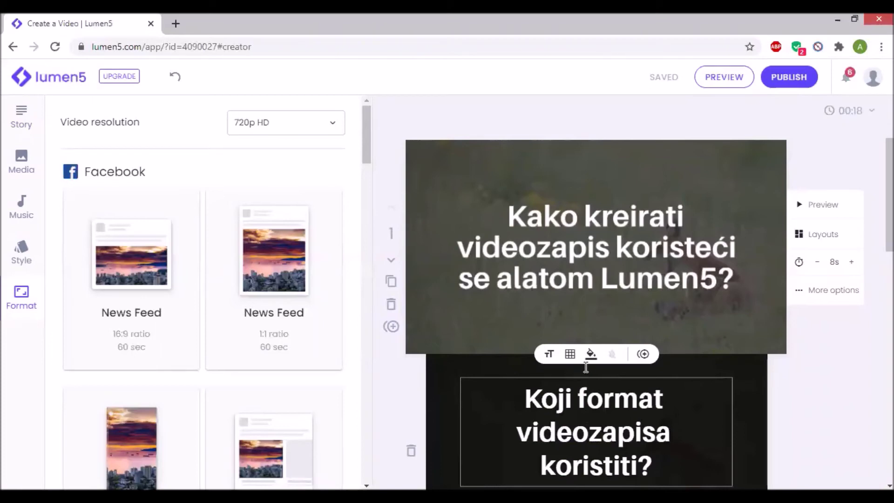
Step: Try the top-centre and bottom-left text positions for the first scene, and return the text to the centre
click(550, 355)
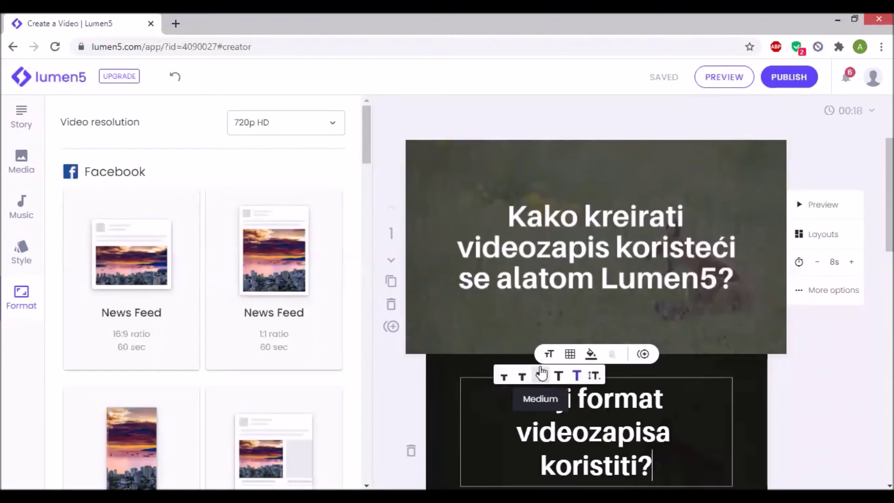
click(569, 355)
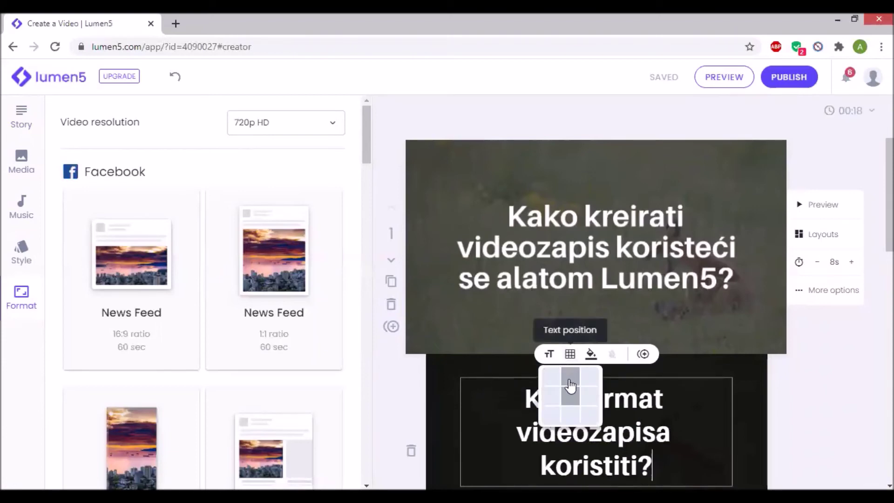
click(570, 374)
click(569, 356)
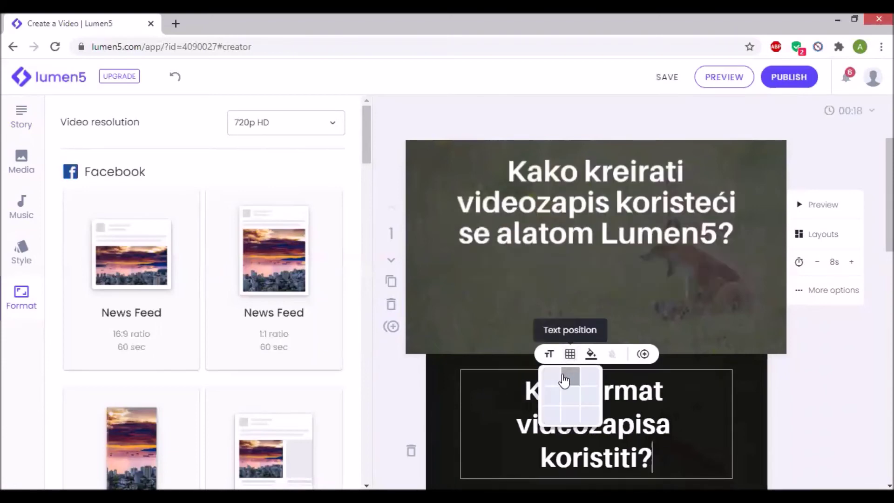
click(570, 399)
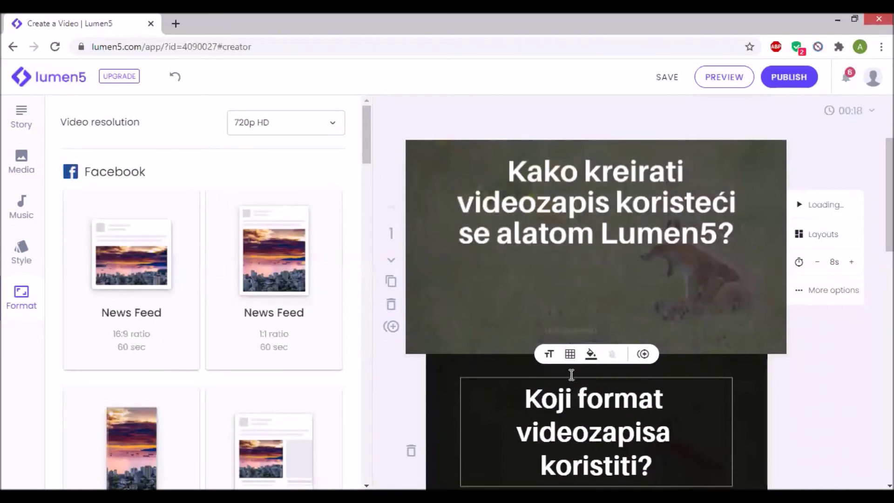
click(570, 355)
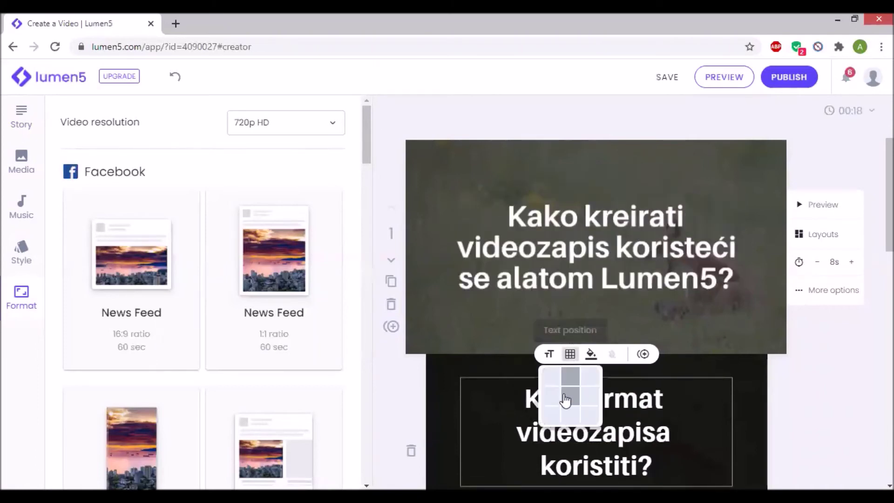
click(550, 416)
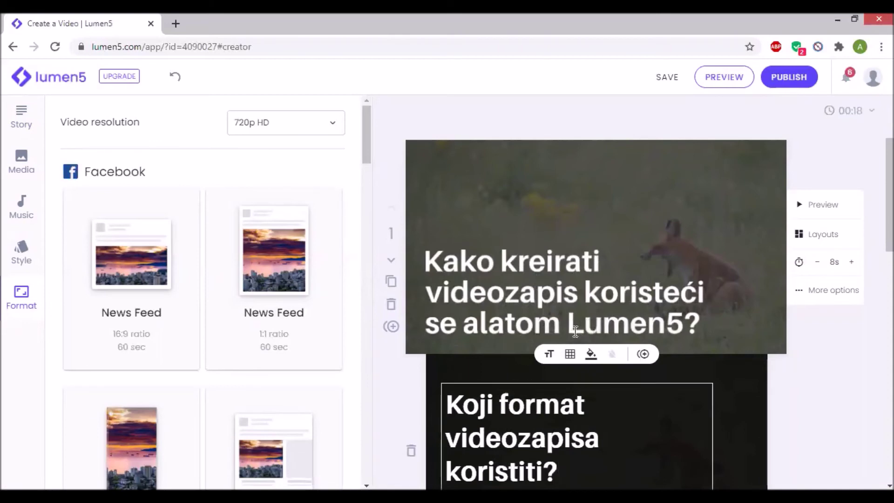
click(573, 355)
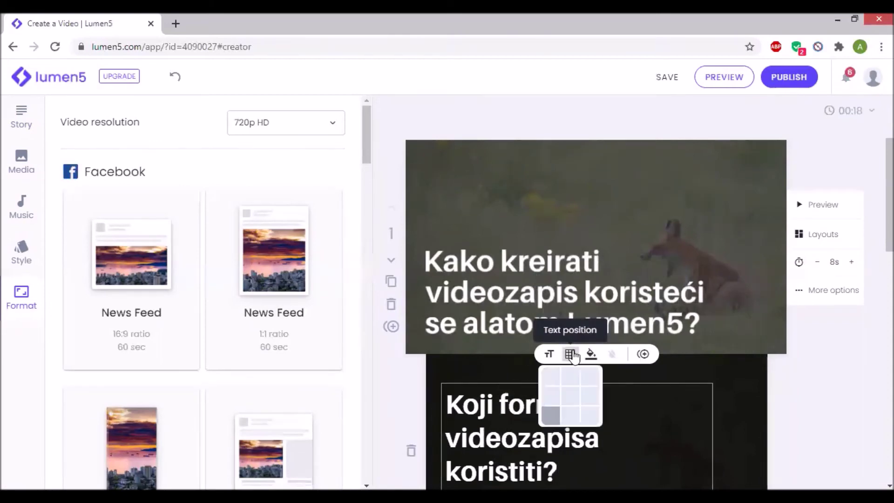
click(574, 394)
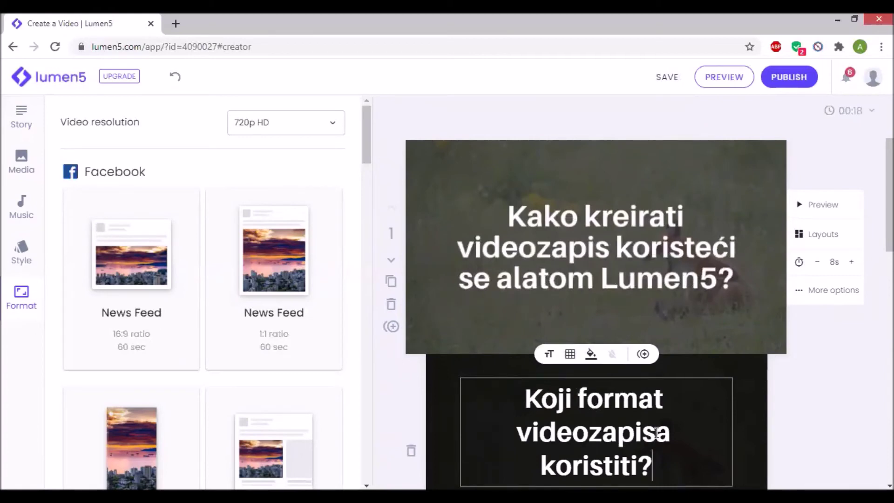
Step: Highlight the words "Koji format" in the subscene text and remove the highlight again
drag(669, 399, 533, 403)
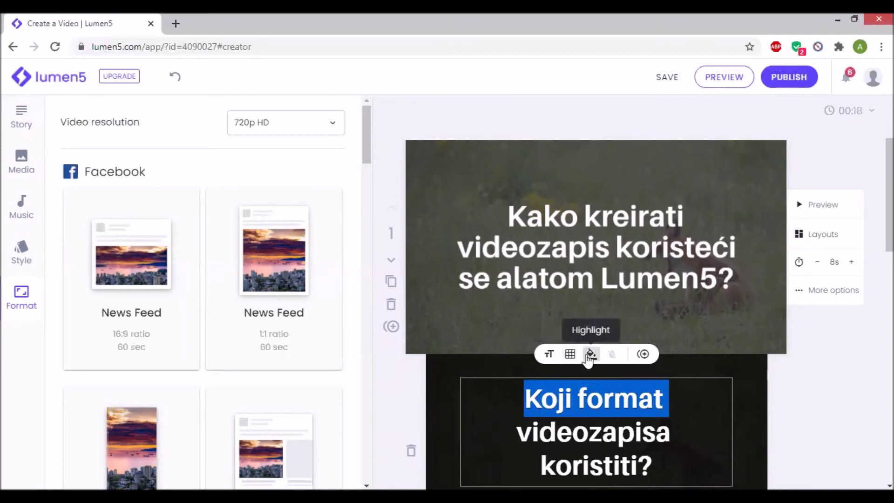
click(590, 354)
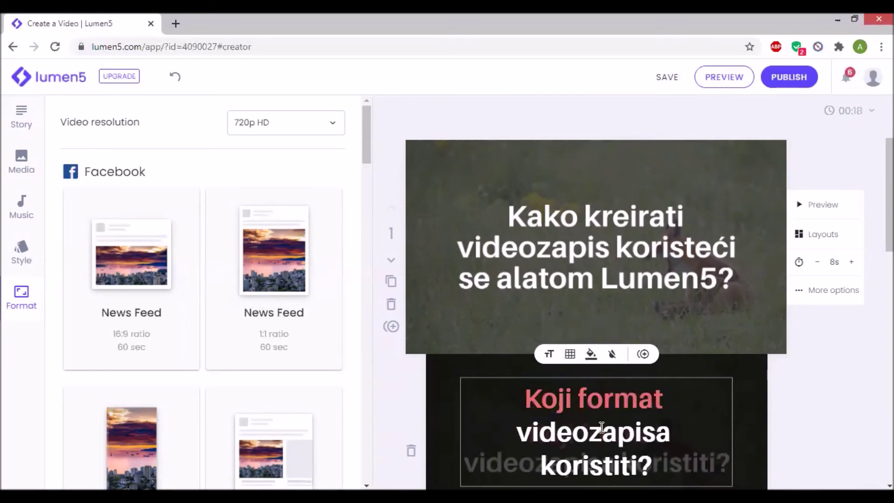
scroll(602, 426, down, 1)
drag(670, 332, 524, 331)
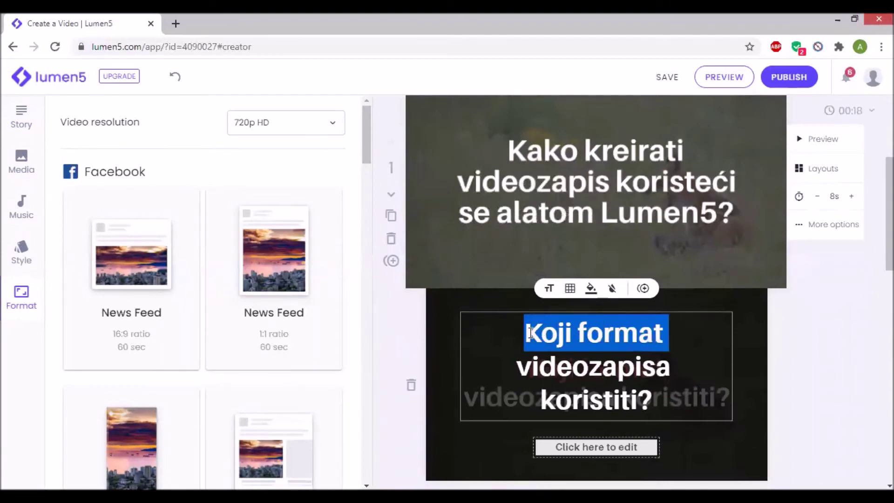
click(611, 291)
Step: Apply the highlight colour to the words "Koji format" in the subscene text
drag(655, 333, 513, 321)
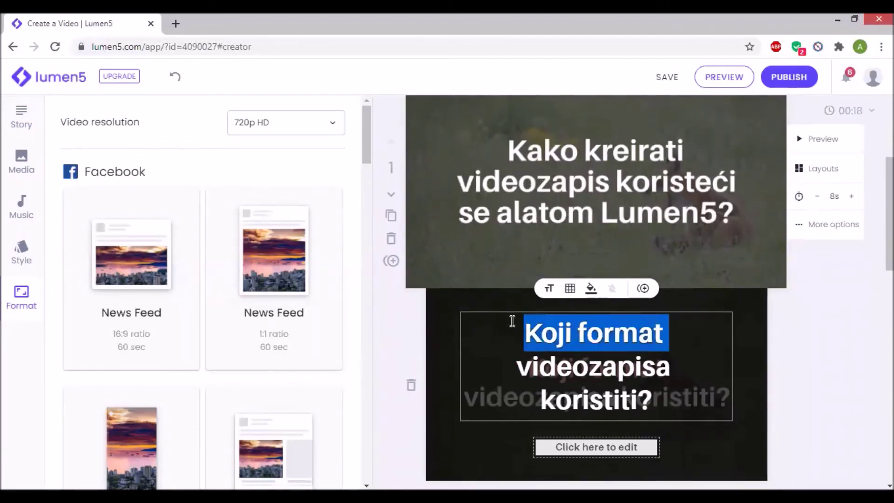
click(589, 289)
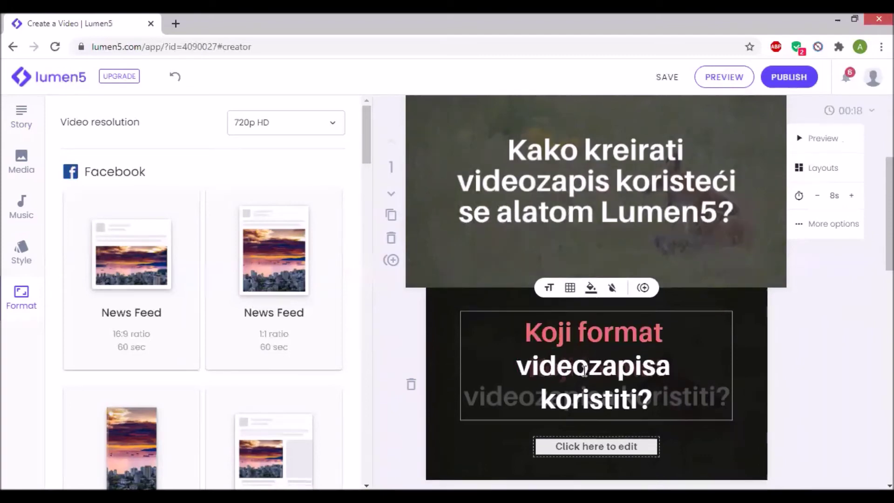
scroll(584, 370, down, 1)
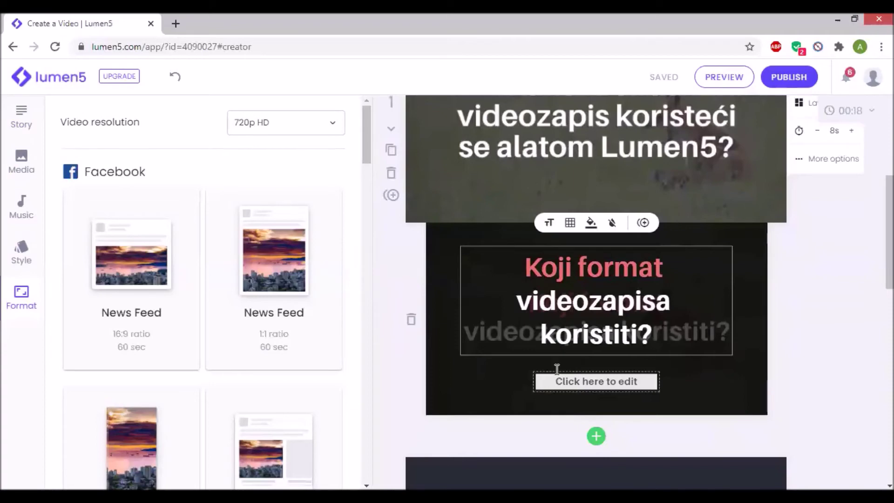
Step: Listen to the music track "Ostentation" and apply it to the video
click(21, 206)
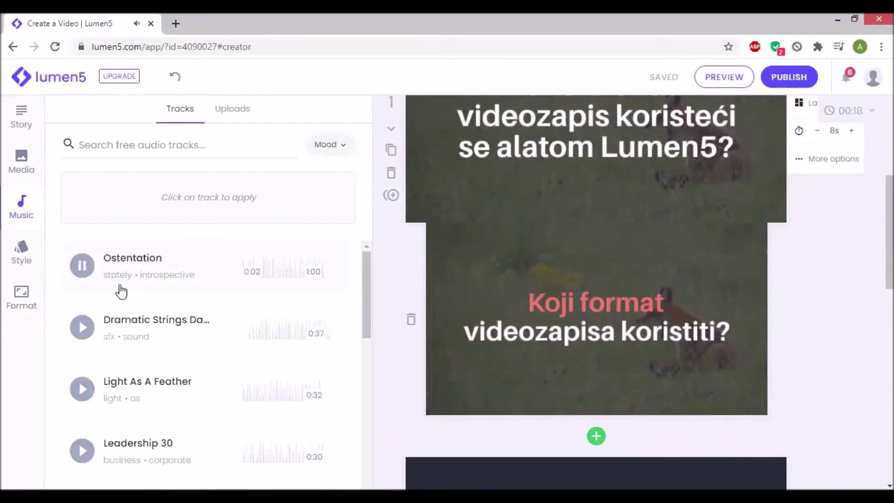
click(81, 266)
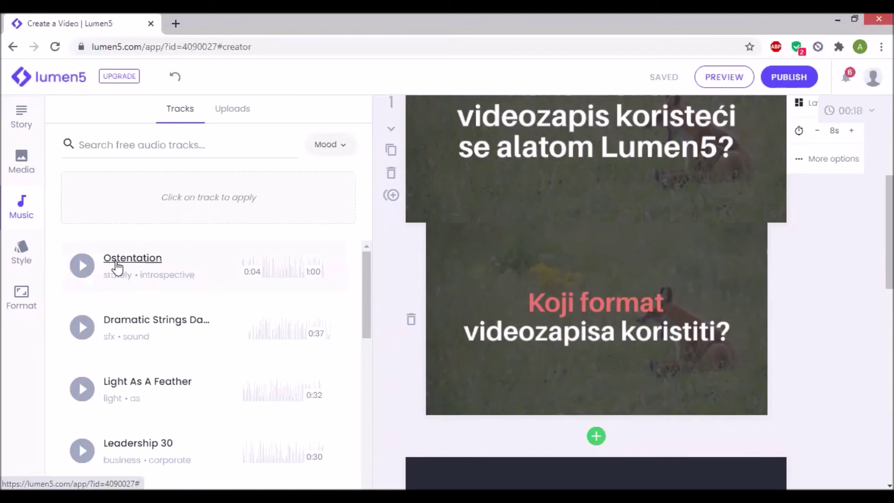
click(109, 269)
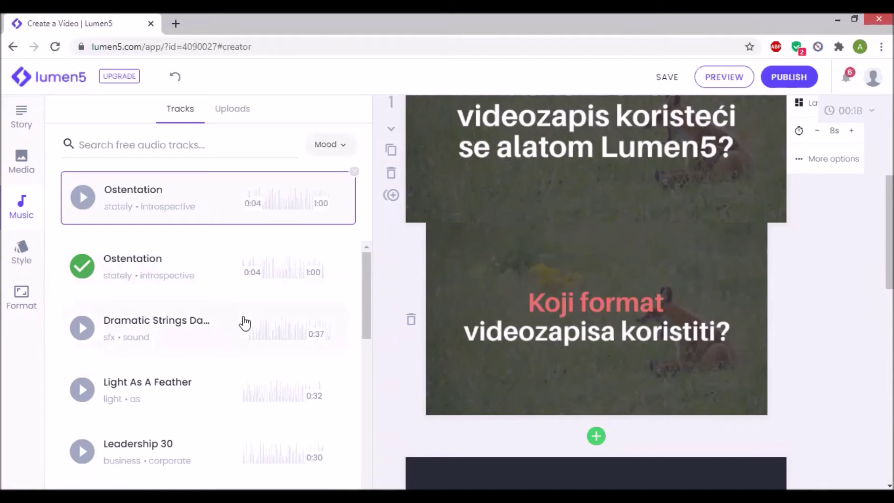
Step: Replace the title scene's background with the "video editing" library clip of a woman standing at a blue-lit desk
scroll(572, 329, up, 4)
scroll(571, 335, down, 4)
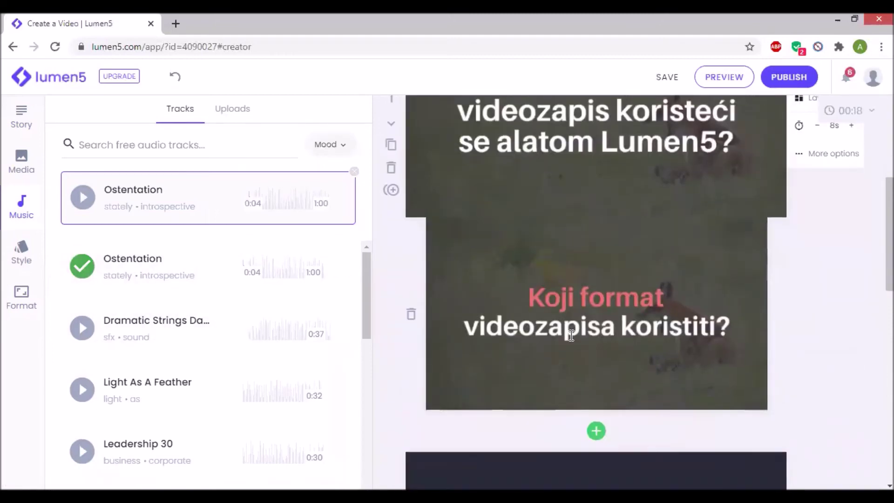
scroll(556, 330, up, 6)
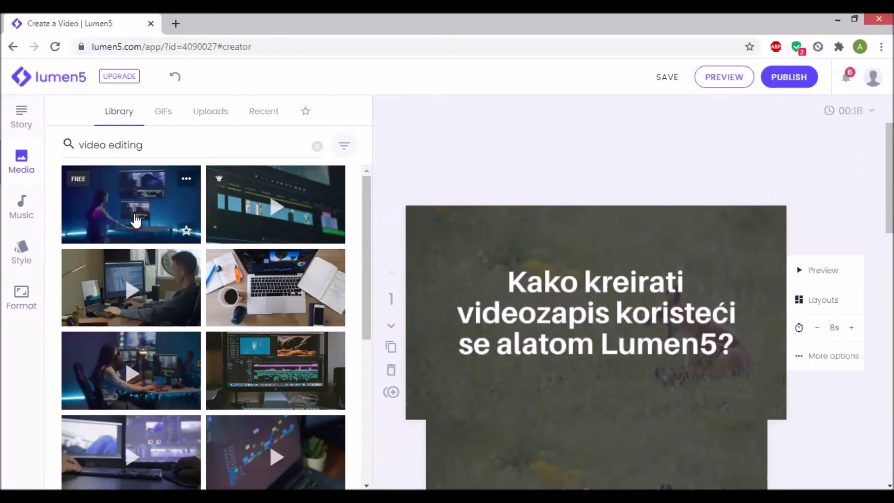
drag(136, 211, 443, 309)
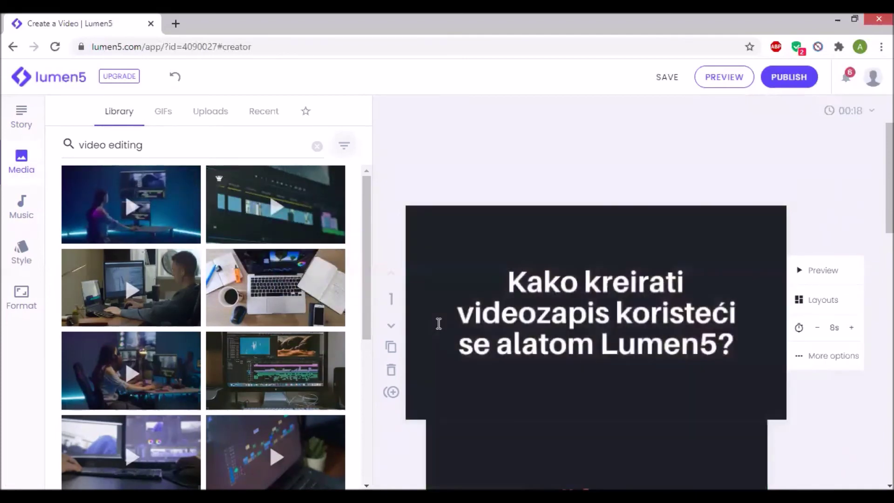
scroll(438, 322, down, 3)
scroll(439, 323, up, 4)
scroll(438, 323, up, 2)
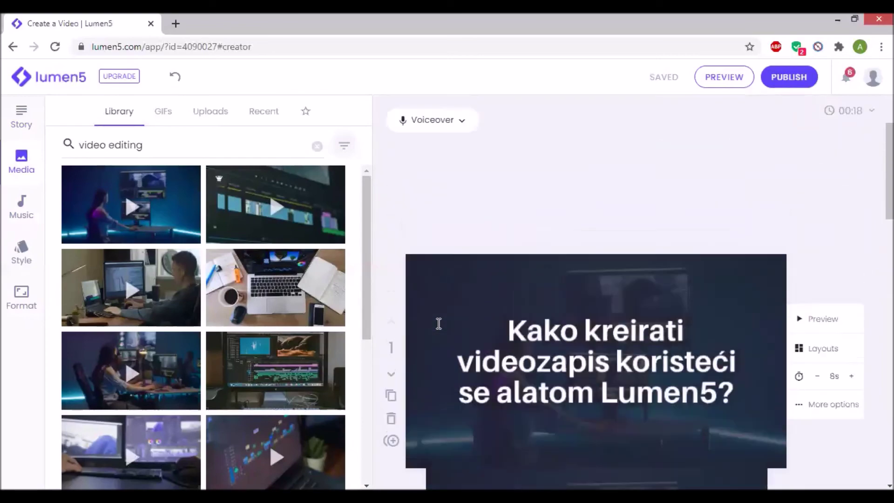
Step: Fill the blank second scene with the clip of a man working at a desktop computer, and preview the whole video
scroll(439, 323, down, 15)
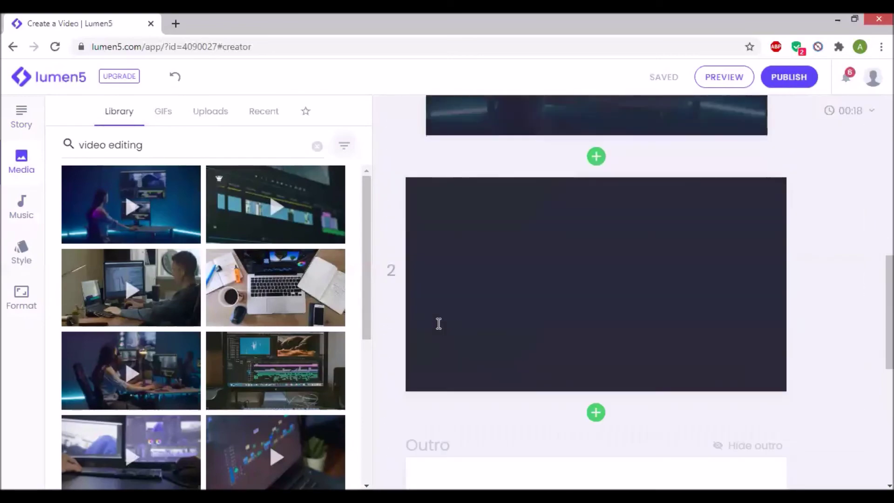
scroll(437, 327, up, 4)
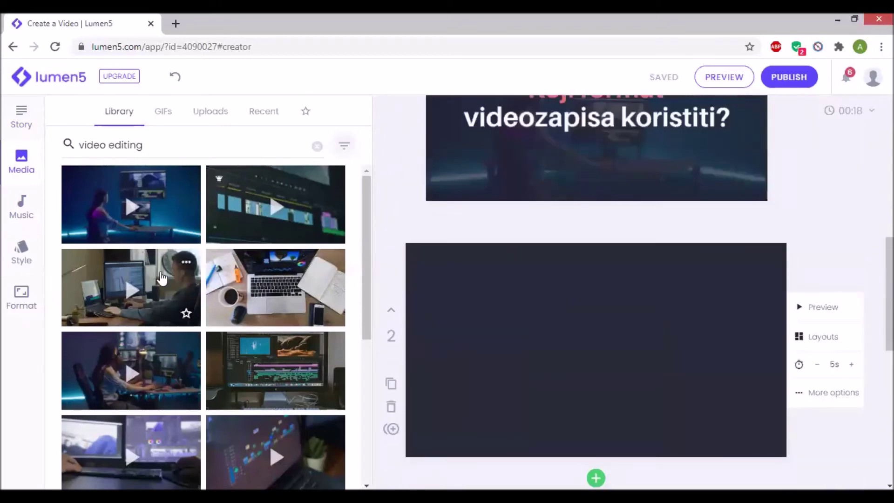
drag(299, 278, 488, 286)
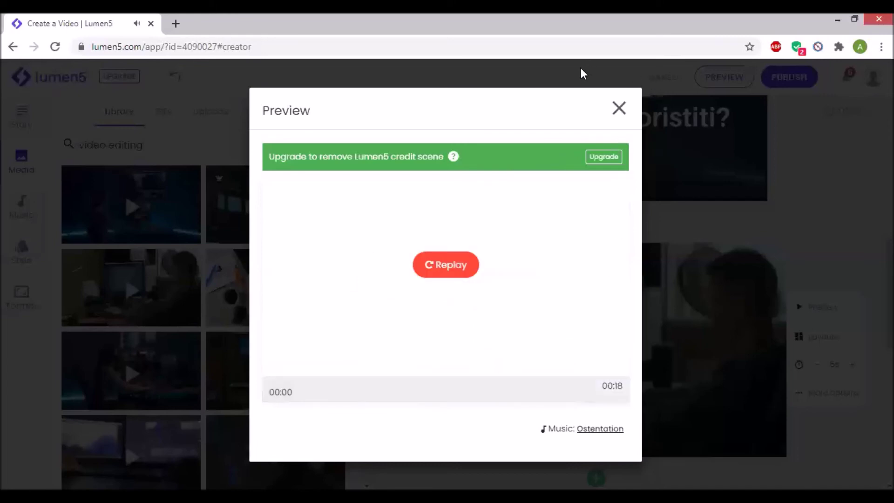
click(617, 109)
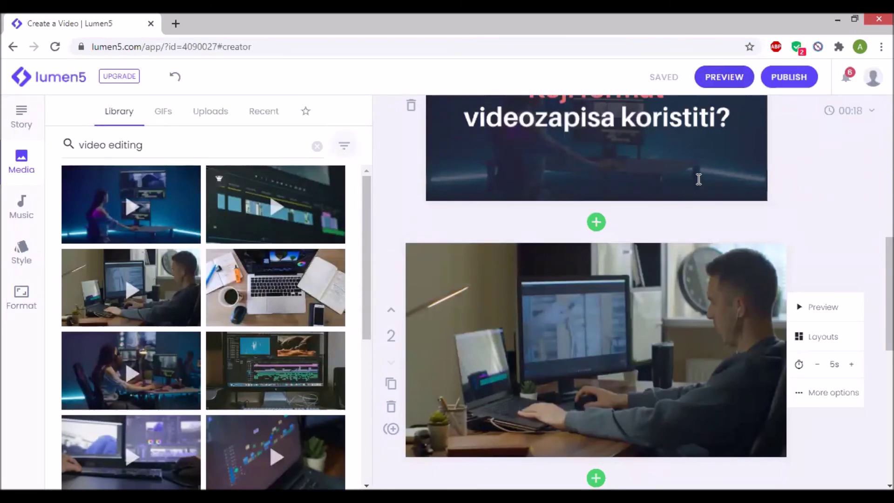
Step: Publish the video and look through its video page down to the title and description
click(790, 78)
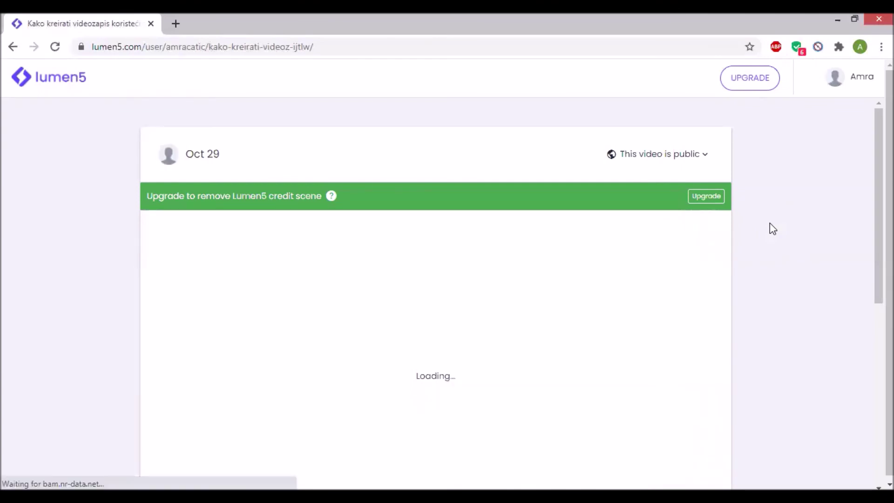
scroll(768, 231, down, 1)
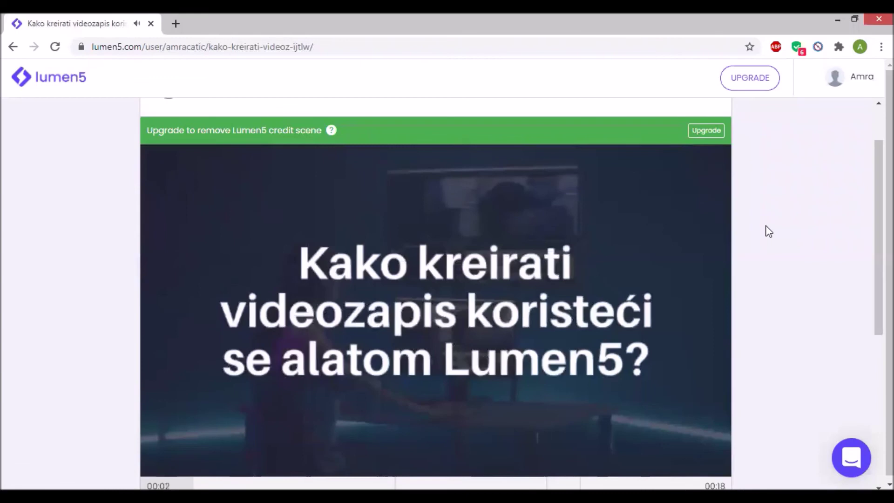
scroll(769, 232, down, 1)
scroll(768, 232, down, 1)
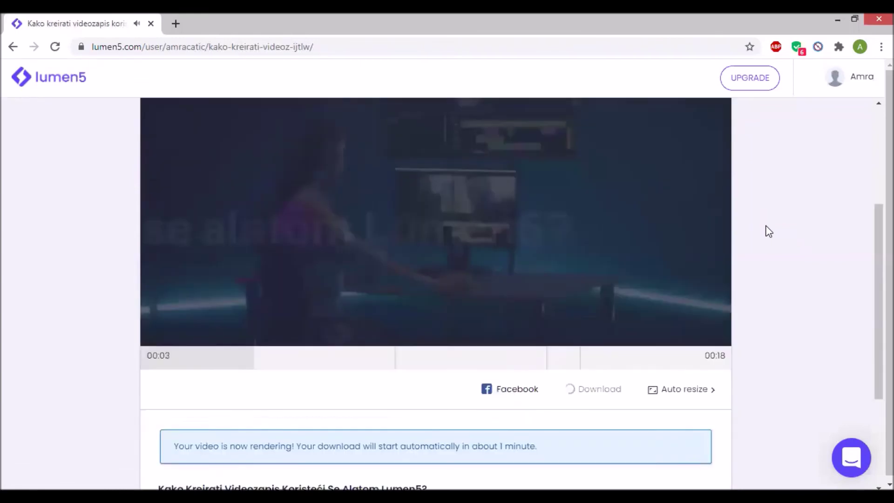
scroll(769, 231, down, 1)
scroll(769, 231, down, 1)
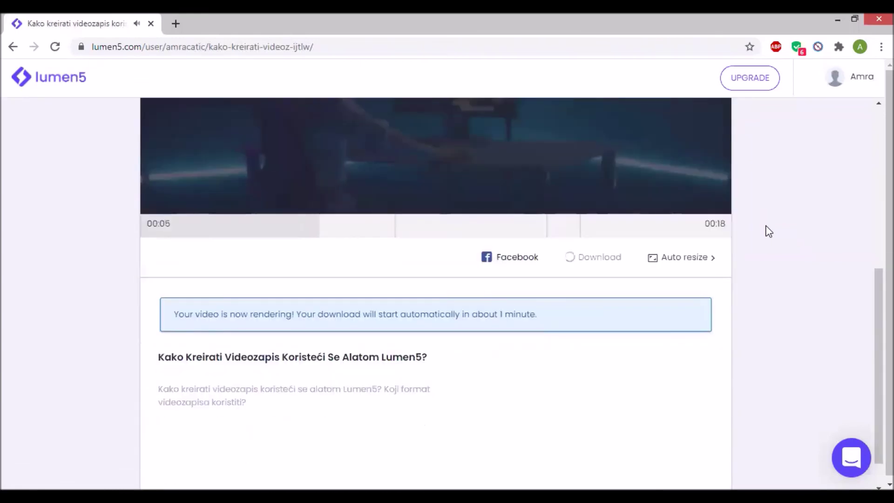
scroll(768, 232, down, 1)
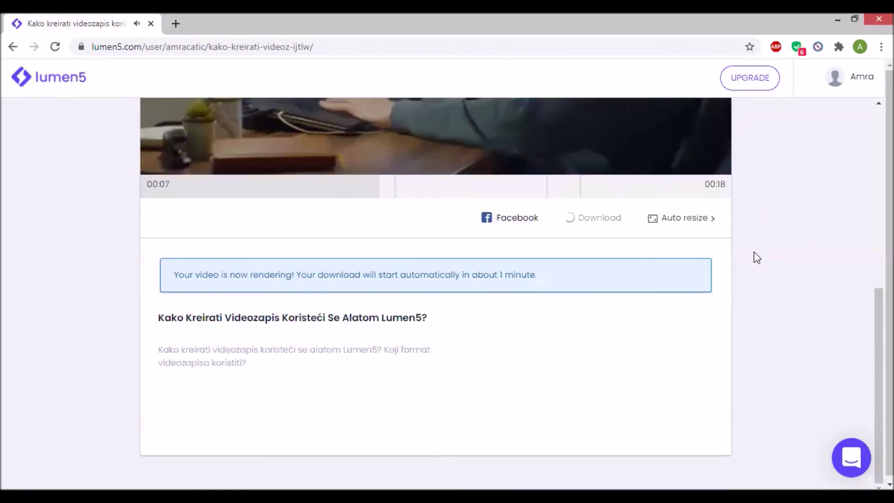